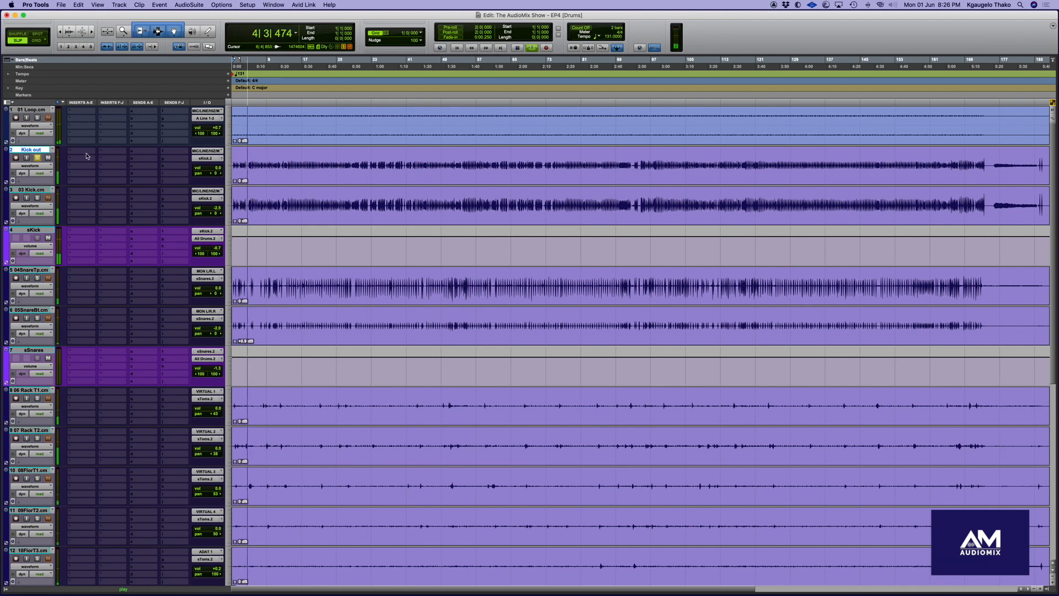
Step: Solo the 03 Kick.cm track, lower its volume to -3.8 dB during playback, and stop the transport
{"action": "left_click", "coordinate": [39, 199]}
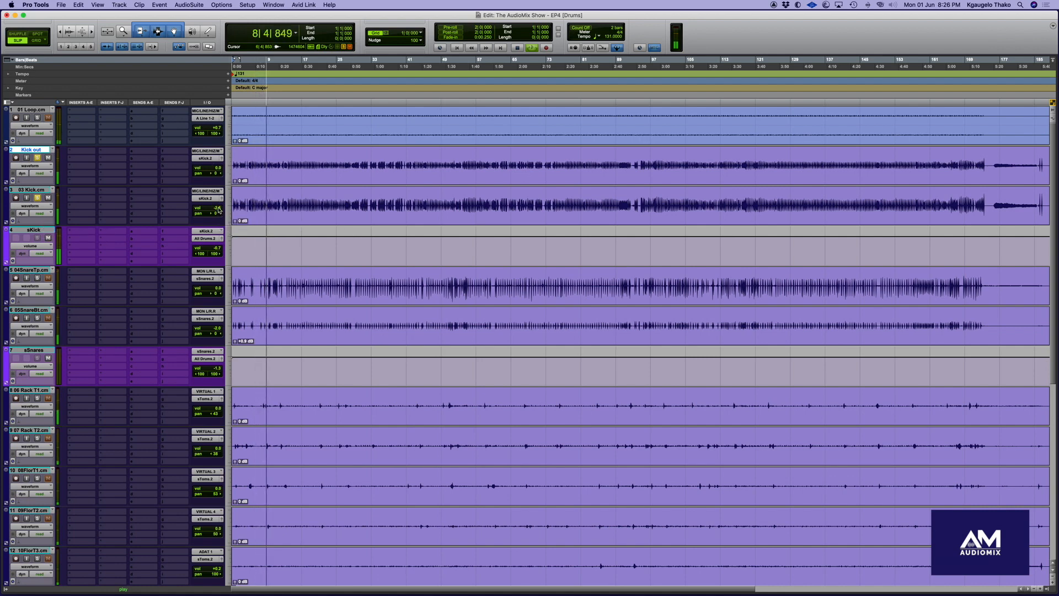
{"action": "left_click_drag", "start_coordinate": [218, 207], "coordinate": [219, 210]}
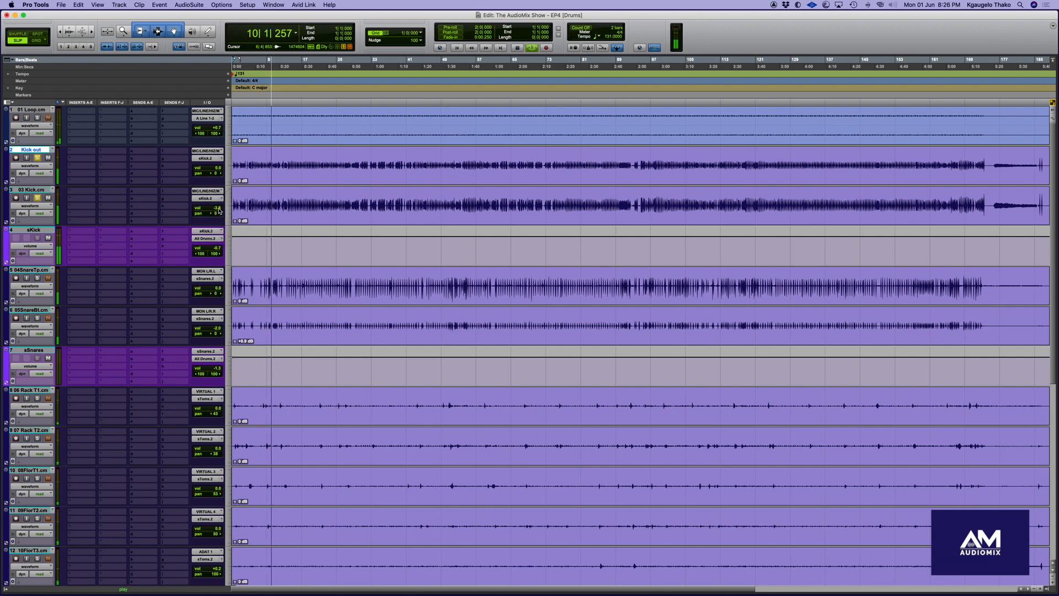
{"action": "key", "text": "space"}
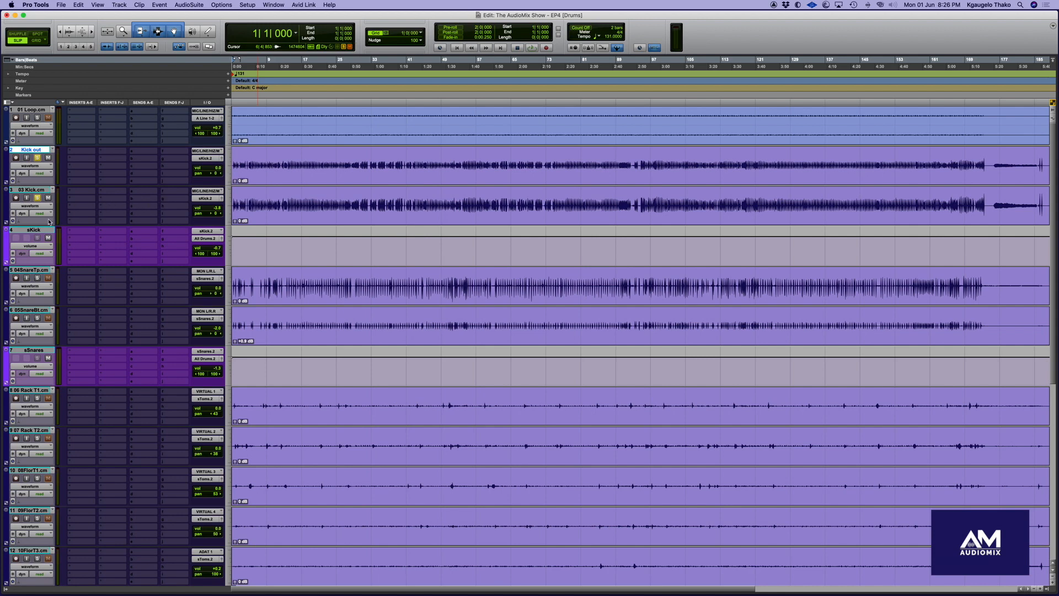
{"action": "left_click", "coordinate": [33, 229]}
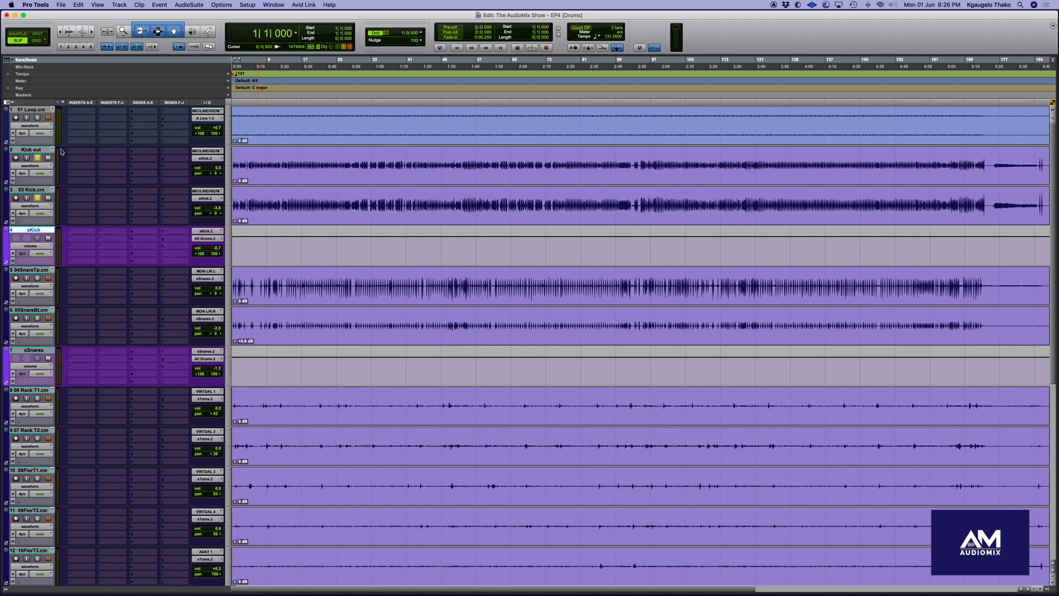
{"action": "left_click", "coordinate": [34, 149]}
{"action": "left_click", "coordinate": [43, 189]}
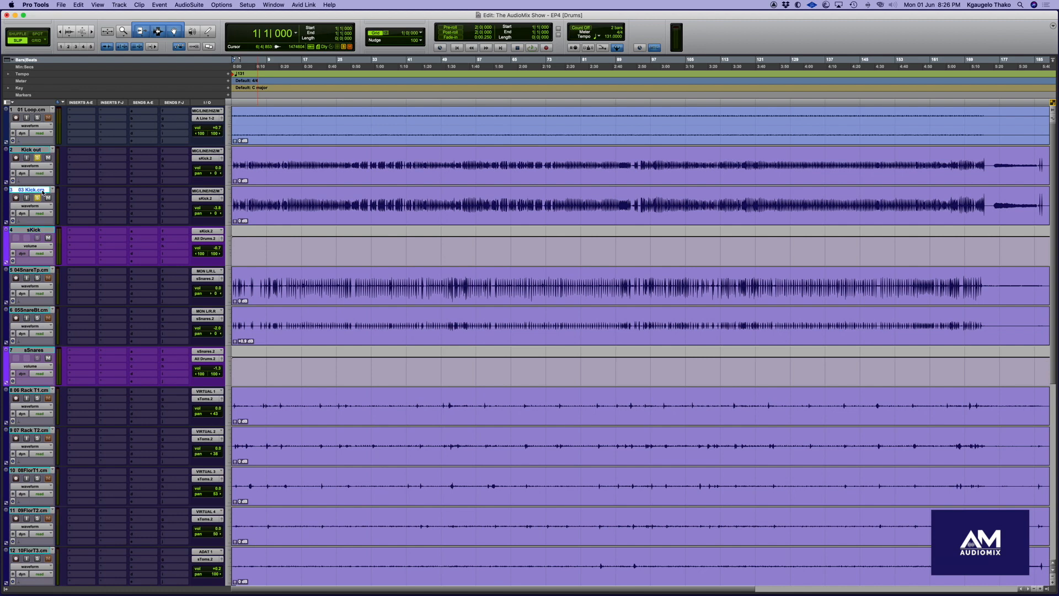
{"action": "left_click", "coordinate": [38, 143]}
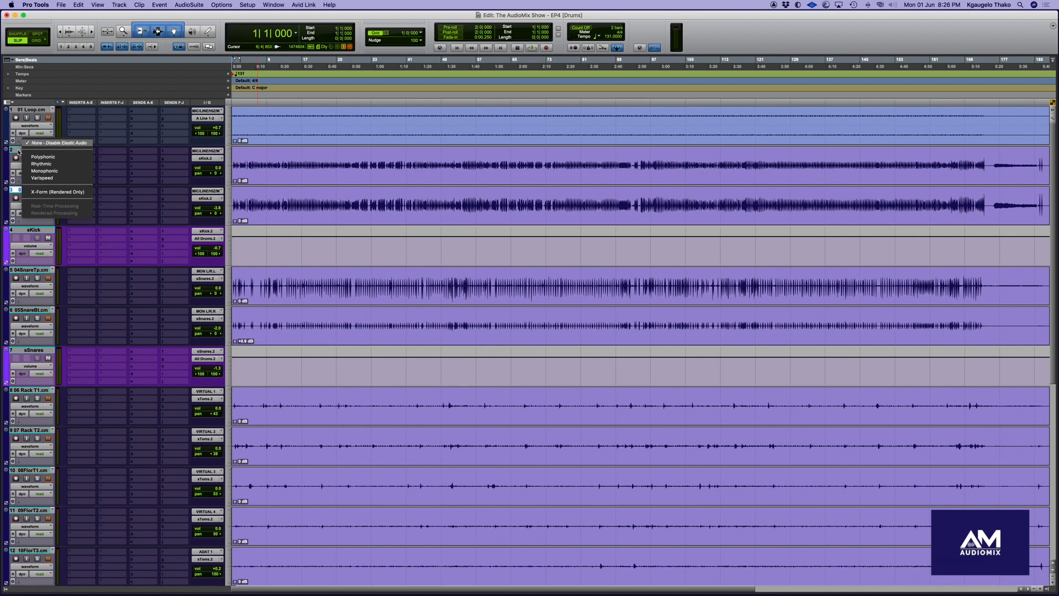
{"action": "left_click", "coordinate": [48, 241]}
Step: Insert the stereo UAD SSL E Channel Strip plug-in in the first insert slot of the sKick track
{"action": "left_click", "coordinate": [36, 230]}
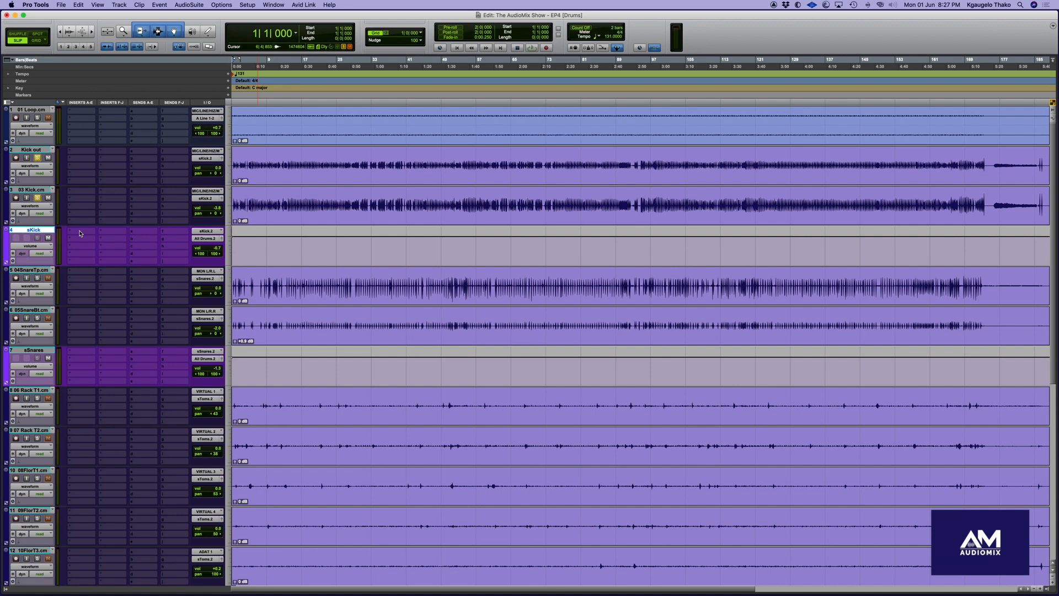
{"action": "left_click", "coordinate": [80, 233]}
{"action": "mouse_move", "coordinate": [82, 233]}
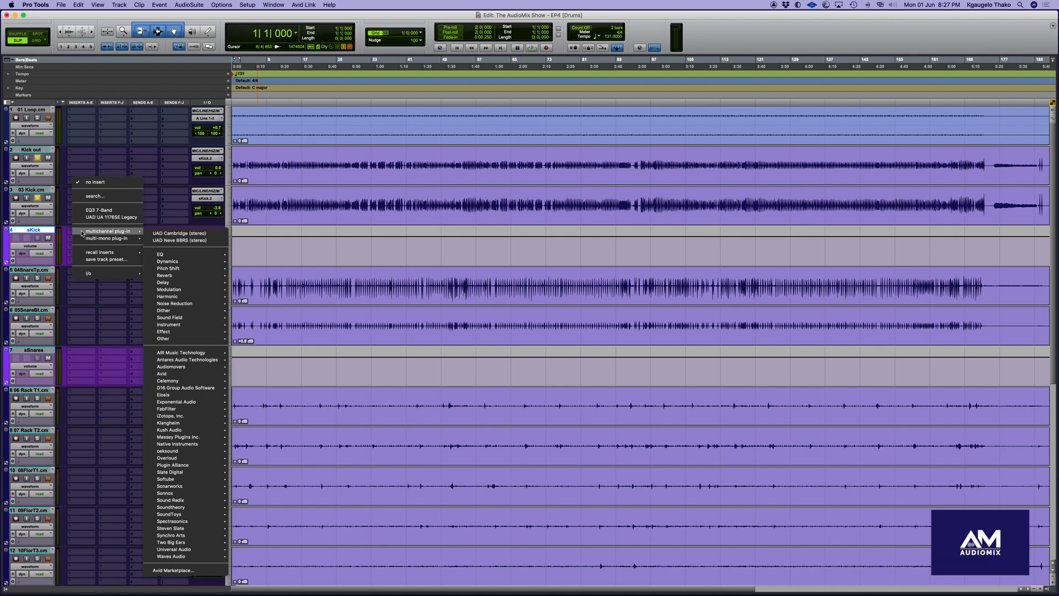
{"action": "type", "text": "ssl"}
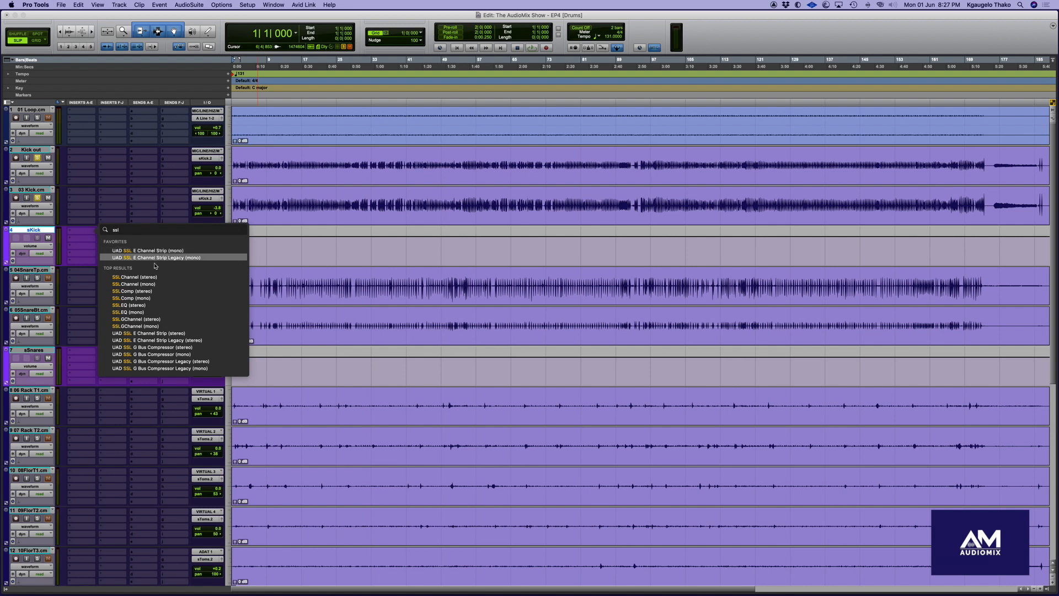
{"action": "left_click", "coordinate": [195, 333]}
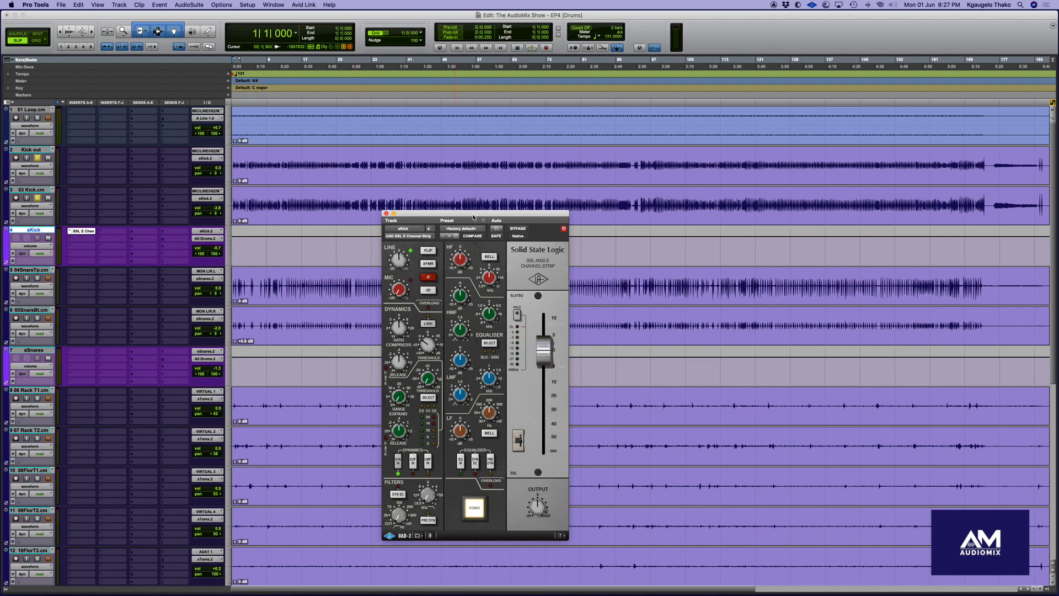
{"action": "left_click_drag", "start_coordinate": [473, 217], "coordinate": [469, 164]}
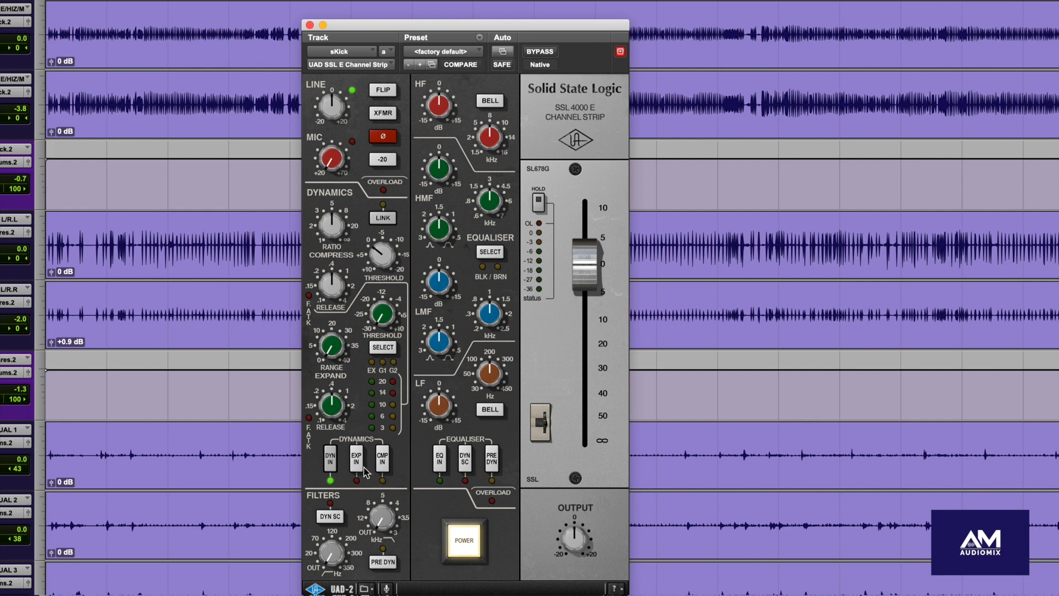
Step: While playing the kick, engage the channel strip's expander in EX mode with range near 40 and threshold near +5
{"action": "key", "text": "space"}
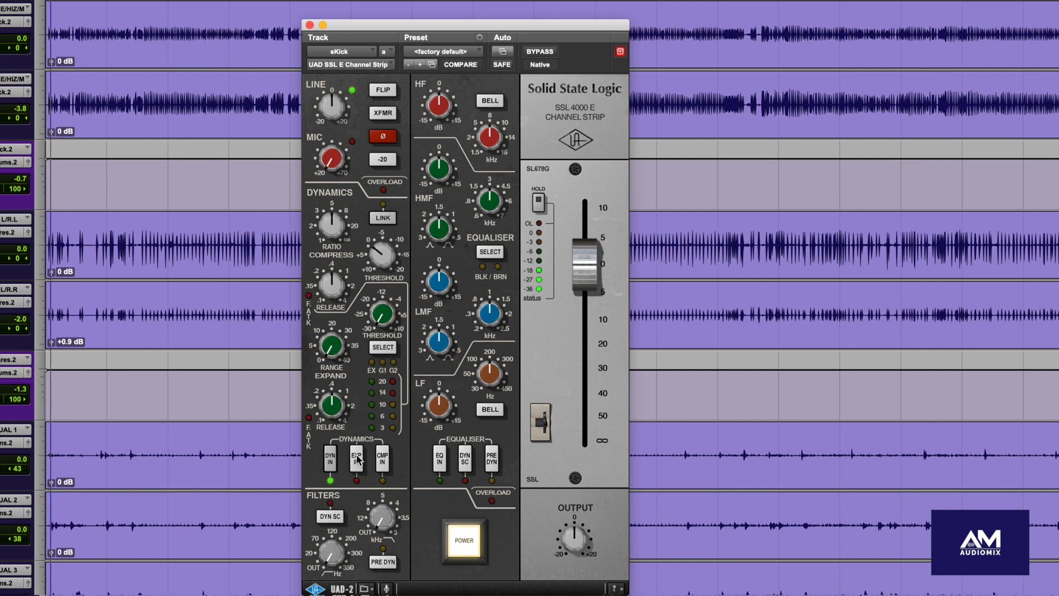
{"action": "left_click", "coordinate": [357, 459]}
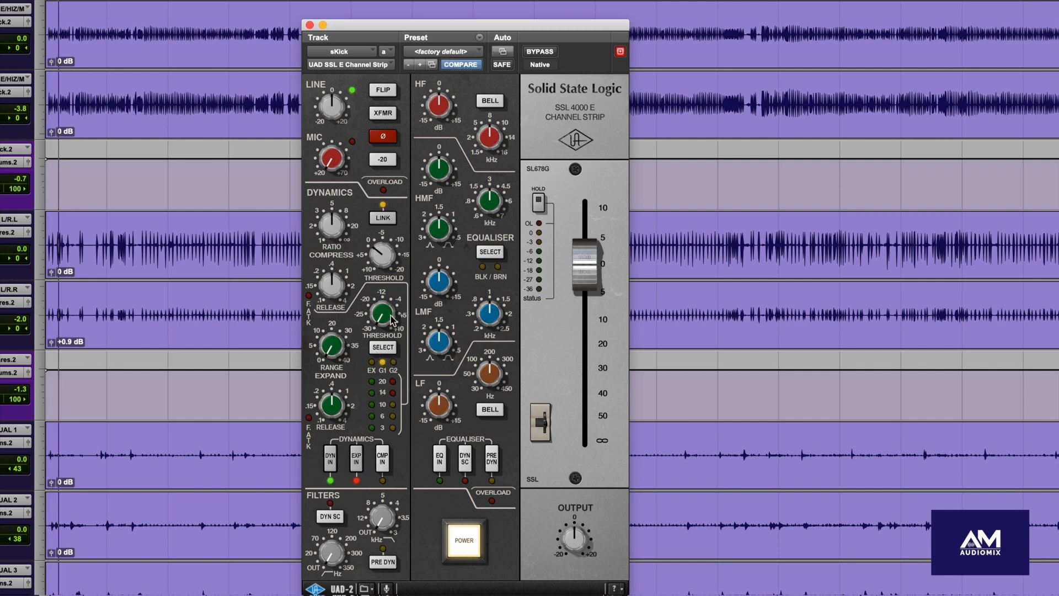
{"action": "left_click", "coordinate": [383, 348]}
{"action": "left_click_drag", "start_coordinate": [385, 313], "coordinate": [389, 291]}
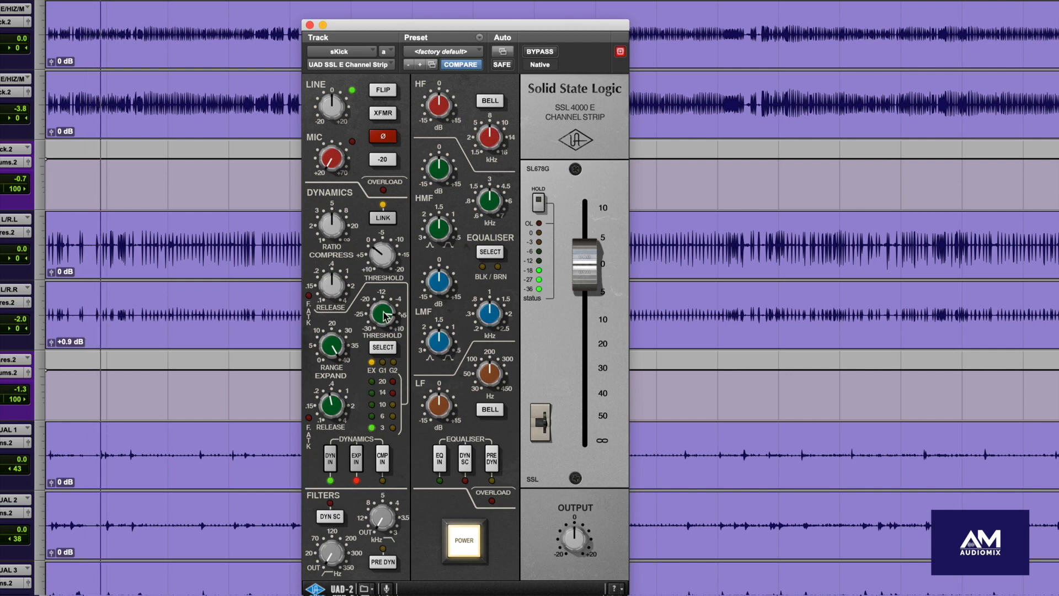
{"action": "key", "text": "space"}
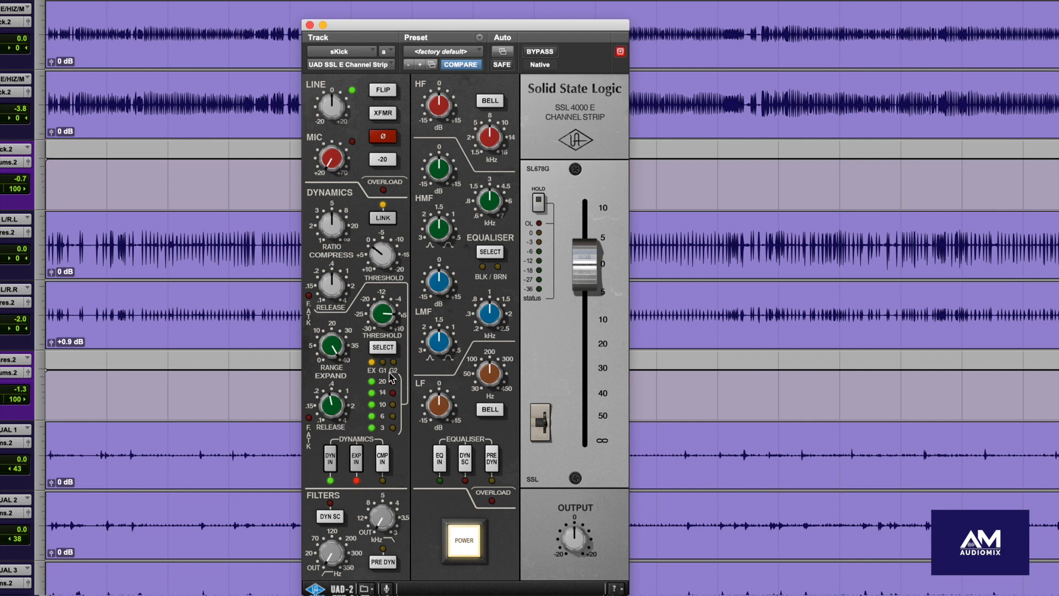
Step: Enable the equaliser and boost the HF band's gain with its frequency between 5 and 8 kHz
{"action": "left_click", "coordinate": [440, 459]}
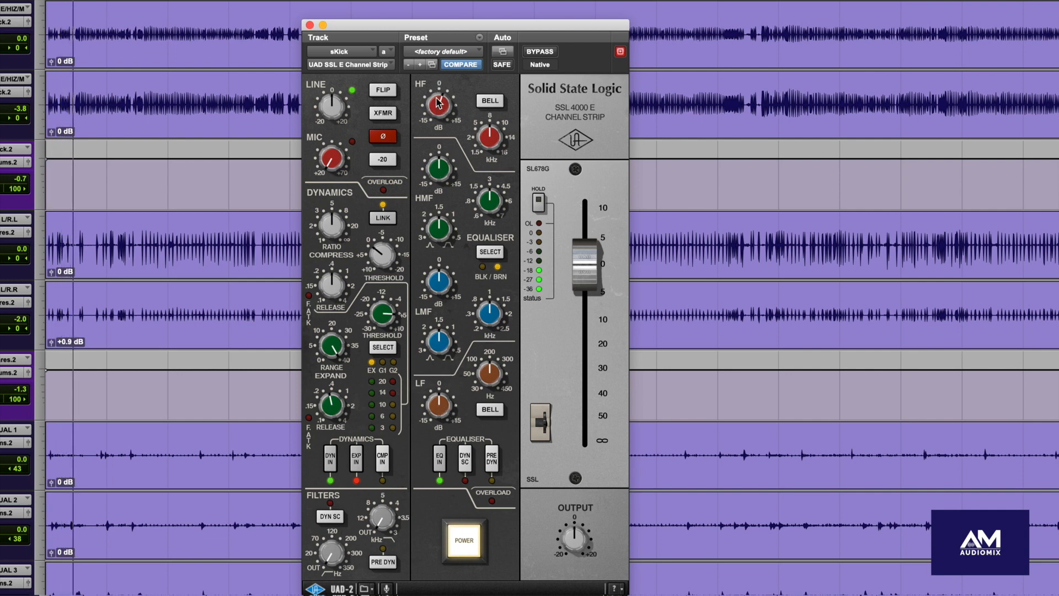
{"action": "left_click_drag", "start_coordinate": [438, 101], "coordinate": [438, 106]}
{"action": "key", "text": "space"}
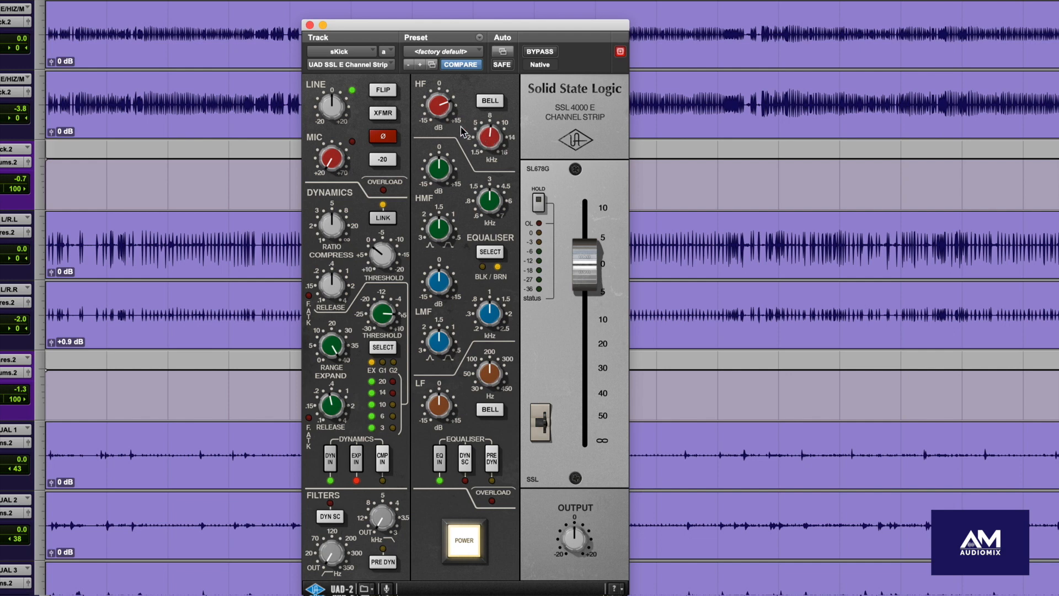
{"action": "left_click_drag", "start_coordinate": [435, 106], "coordinate": [439, 95]}
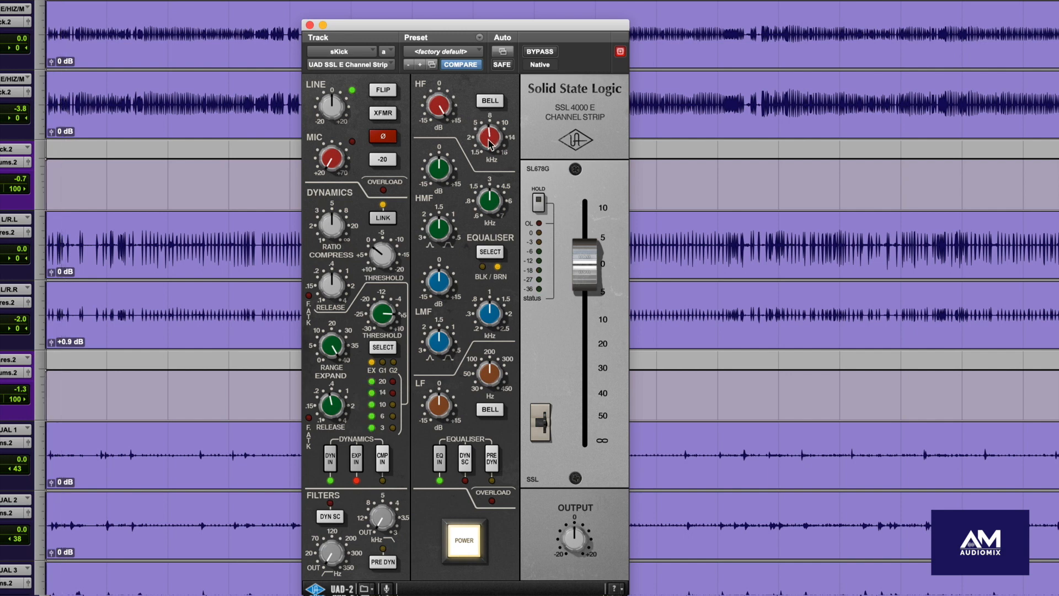
{"action": "left_click_drag", "start_coordinate": [492, 140], "coordinate": [494, 170]}
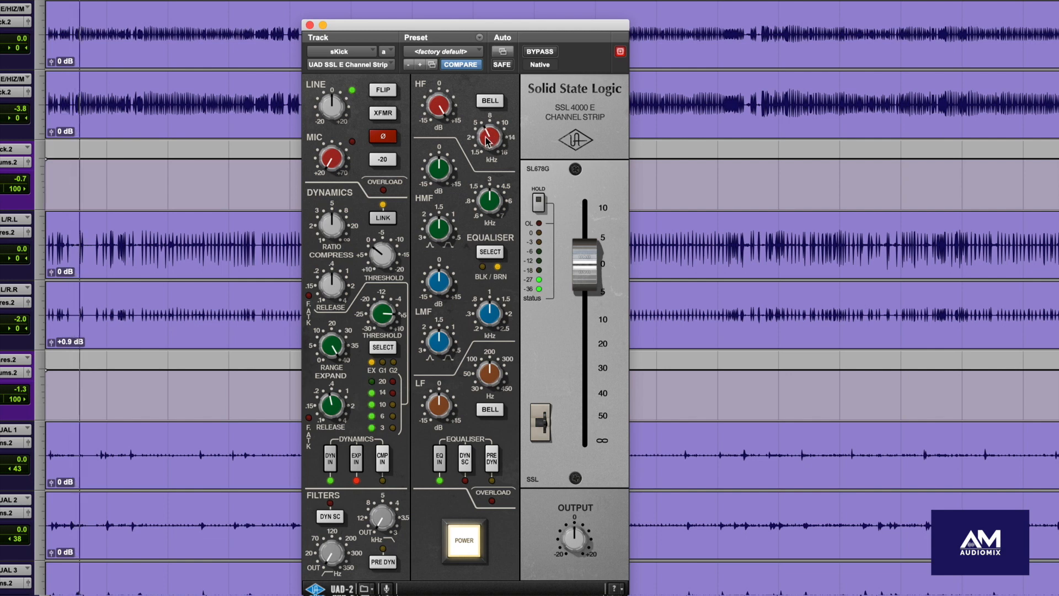
{"action": "left_click_drag", "start_coordinate": [439, 105], "coordinate": [438, 115]}
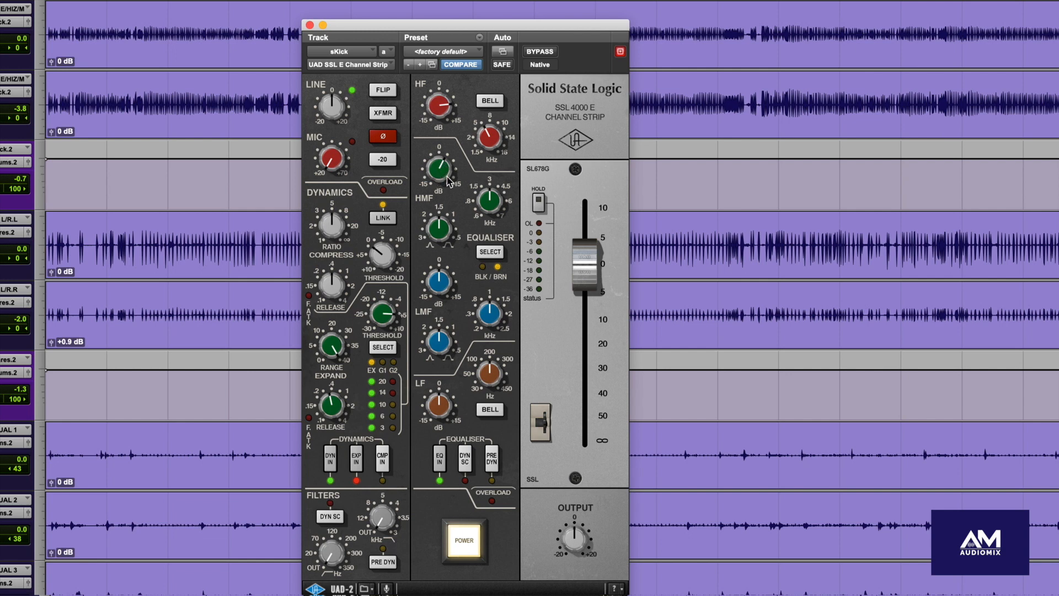
Step: Set the HMF band's frequency to about 3 kHz with a moderate gain boost
{"action": "left_click_drag", "start_coordinate": [486, 200], "coordinate": [487, 211]}
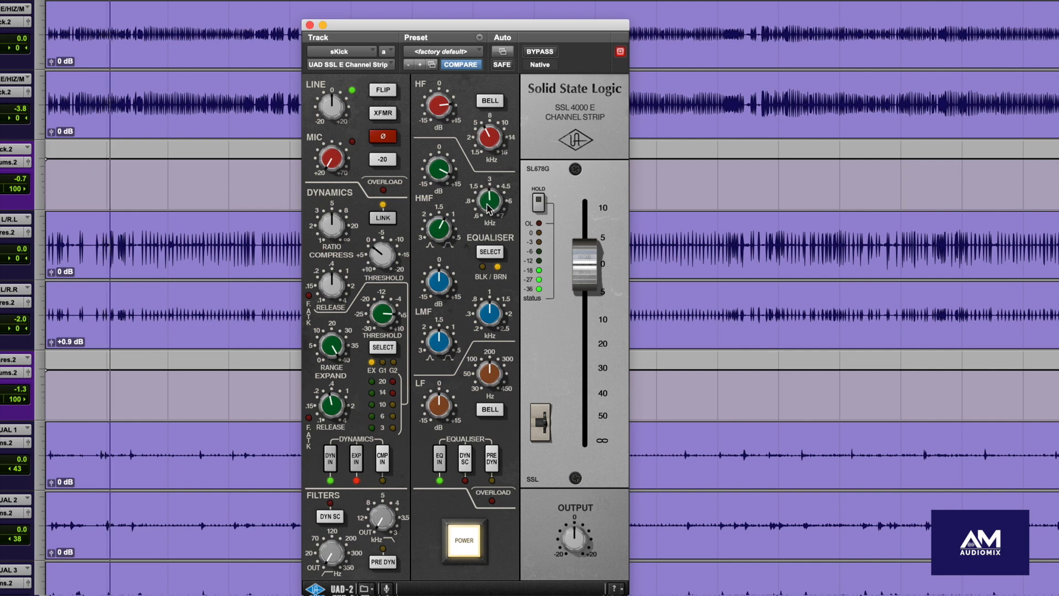
{"action": "left_click_drag", "start_coordinate": [439, 169], "coordinate": [443, 179]}
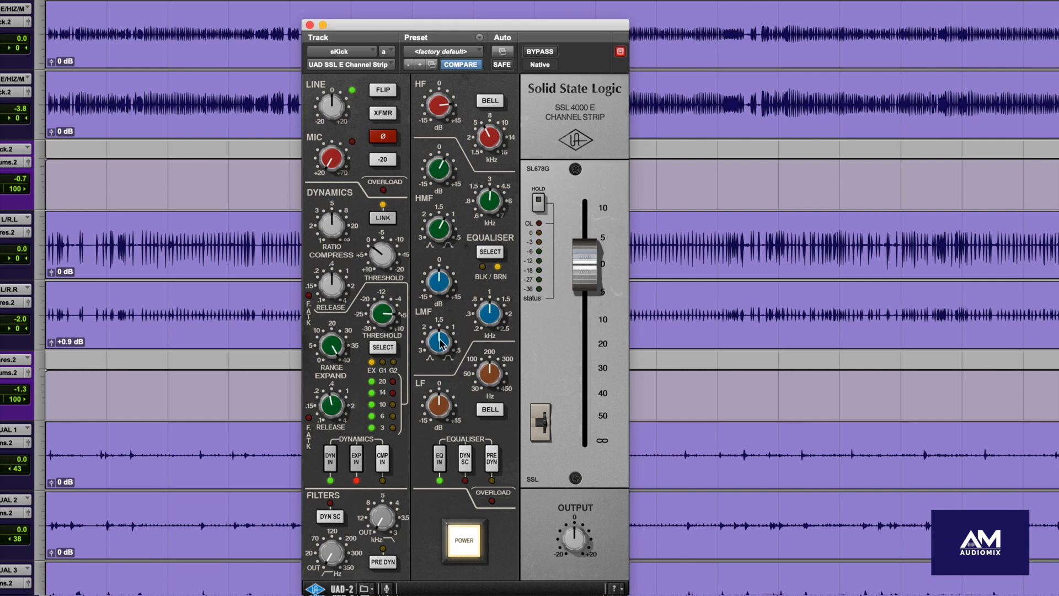
Step: Narrow the LMF band's Q to between 2 and 3, tune its frequency just above .3 kHz, and cut its gain
{"action": "left_click_drag", "start_coordinate": [441, 343], "coordinate": [447, 346]}
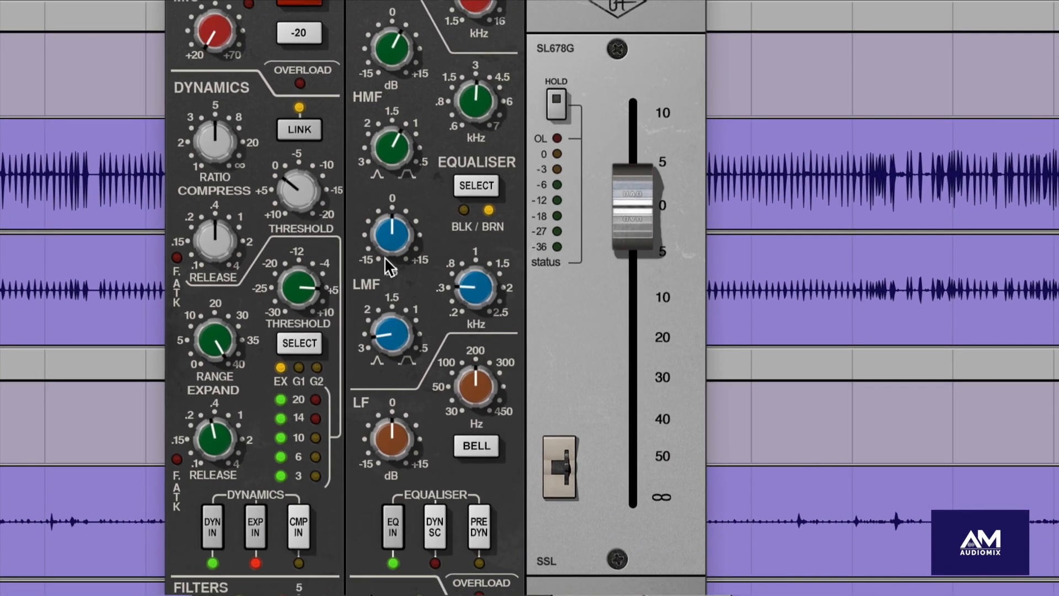
{"action": "left_click_drag", "start_coordinate": [464, 294], "coordinate": [463, 291]}
{"action": "left_click_drag", "start_coordinate": [388, 324], "coordinate": [388, 329]}
{"action": "left_click_drag", "start_coordinate": [389, 240], "coordinate": [409, 190]}
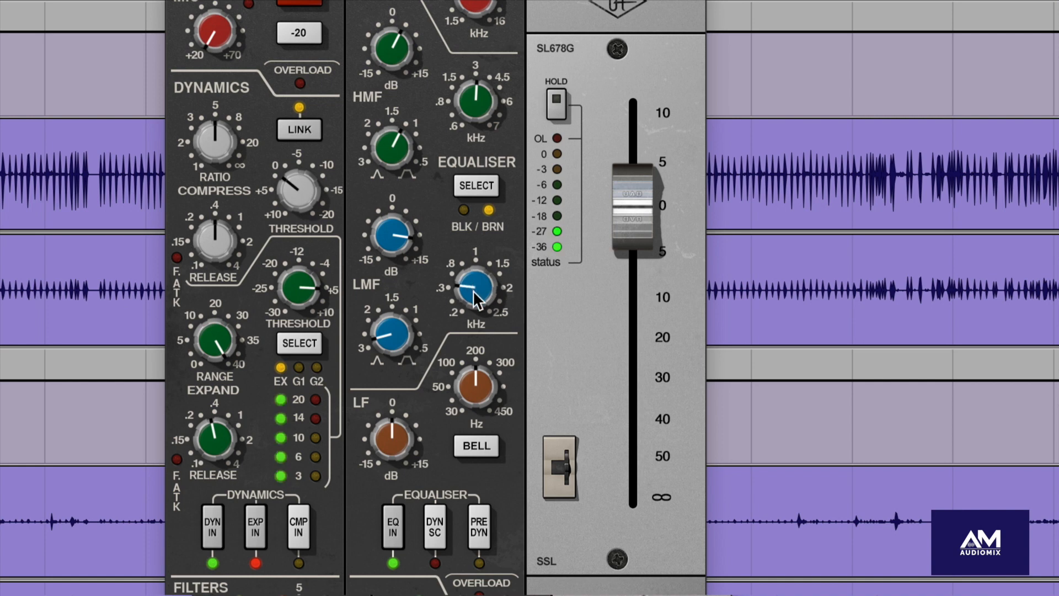
{"action": "left_click_drag", "start_coordinate": [472, 287], "coordinate": [472, 280]}
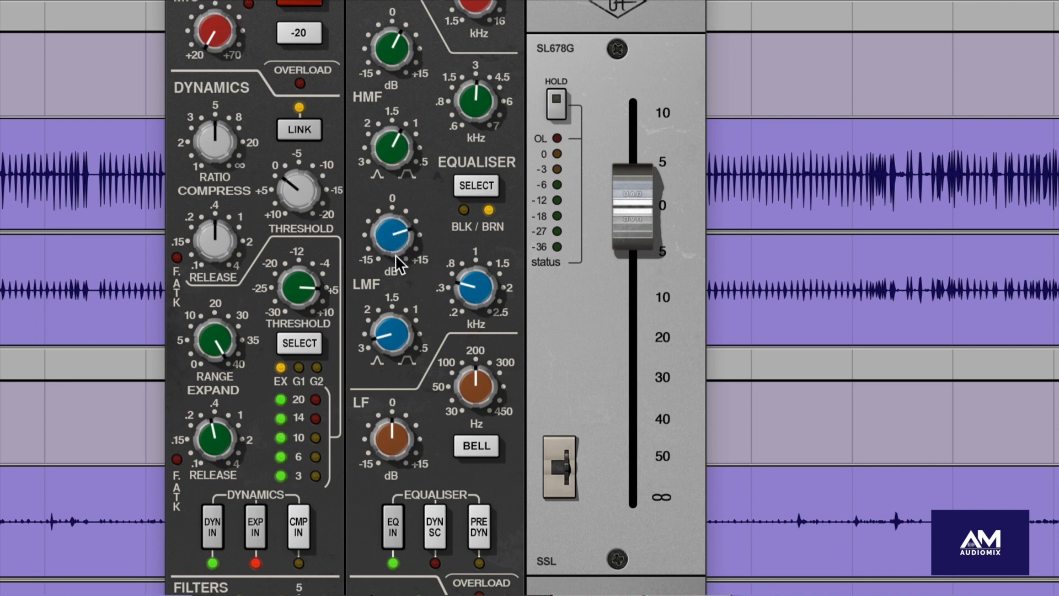
{"action": "left_click_drag", "start_coordinate": [395, 254], "coordinate": [396, 330]}
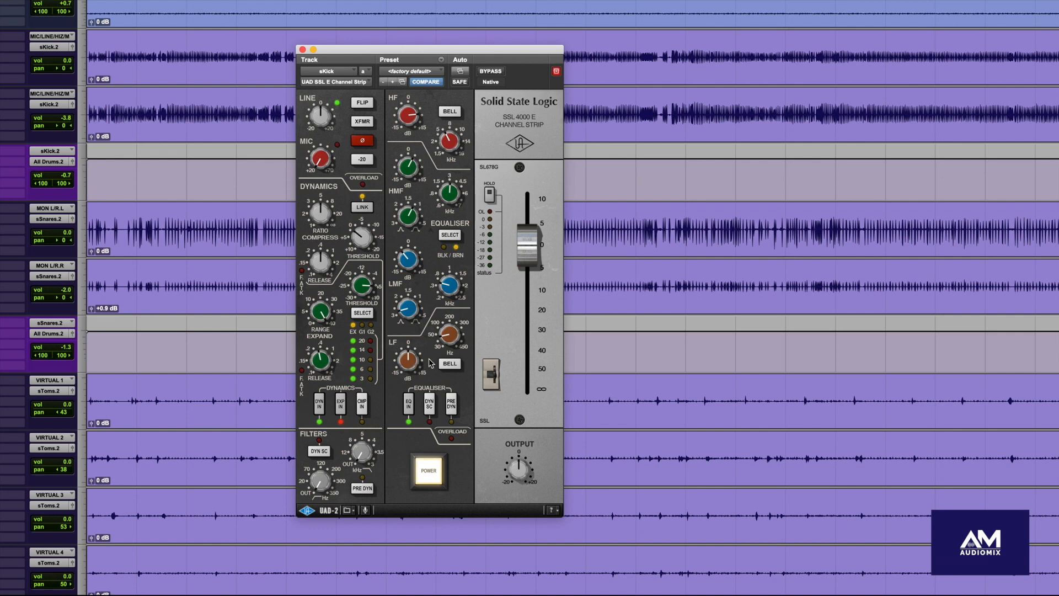
Step: Boost the LF band's gain with its frequency at about 50 Hz
{"action": "left_click_drag", "start_coordinate": [407, 364], "coordinate": [408, 358]}
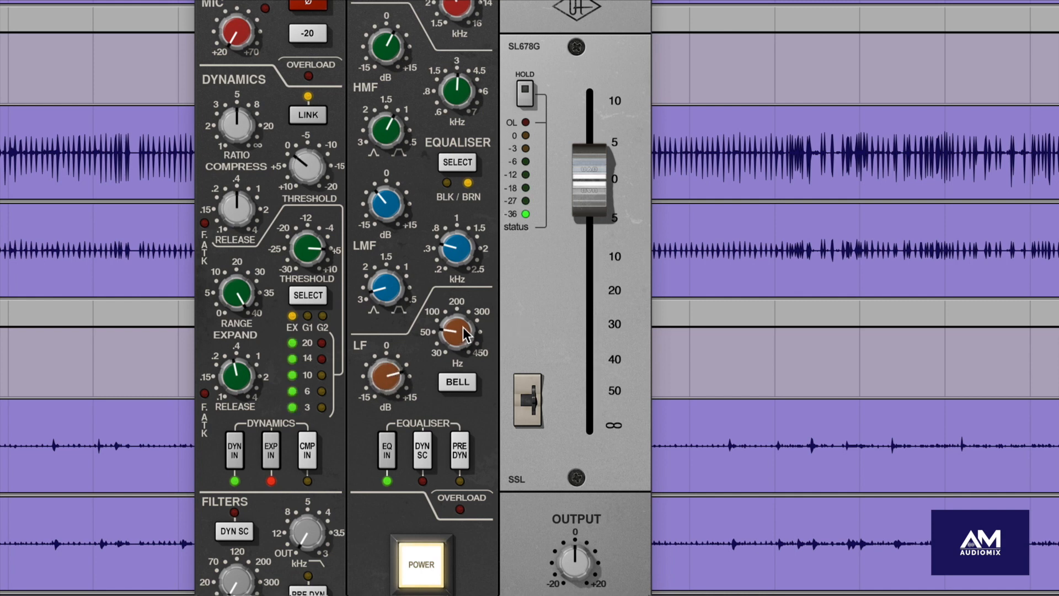
{"action": "left_click_drag", "start_coordinate": [383, 376], "coordinate": [384, 392]}
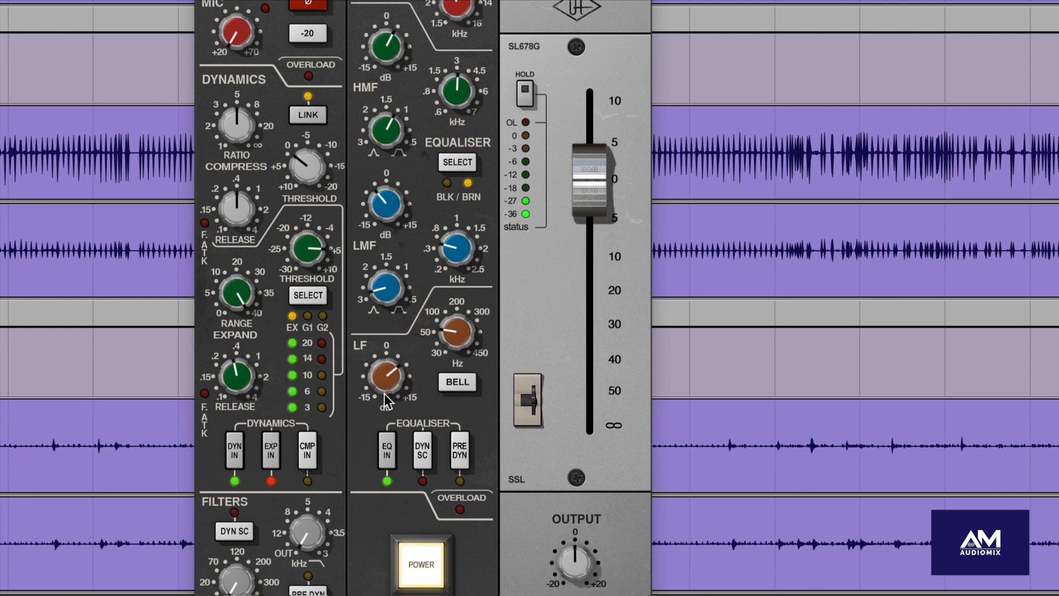